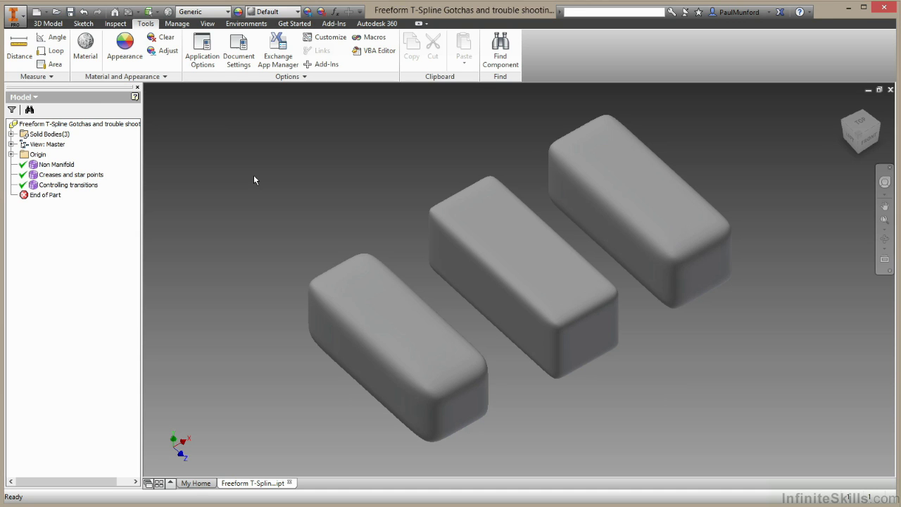
Enter freeform editing on the Non Manifold body and select a face on the box top.
double_click(70, 165)
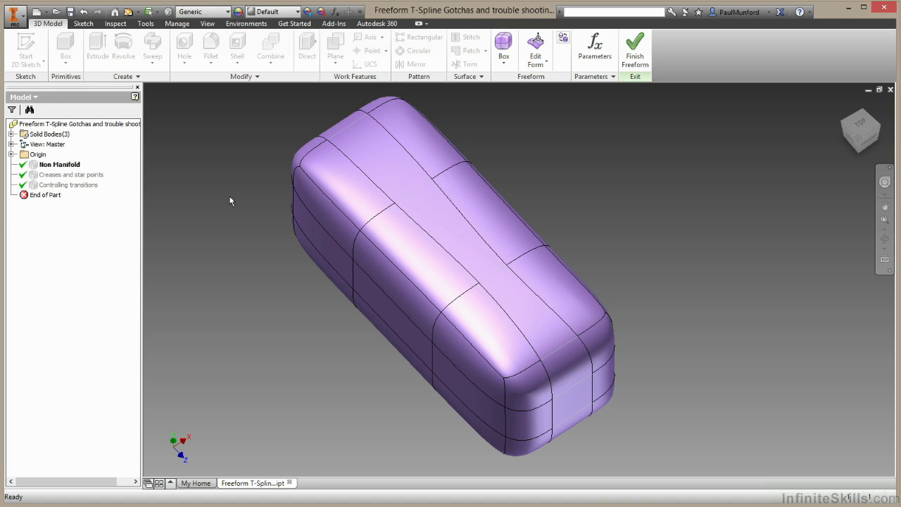
click(343, 131)
right_click(478, 288)
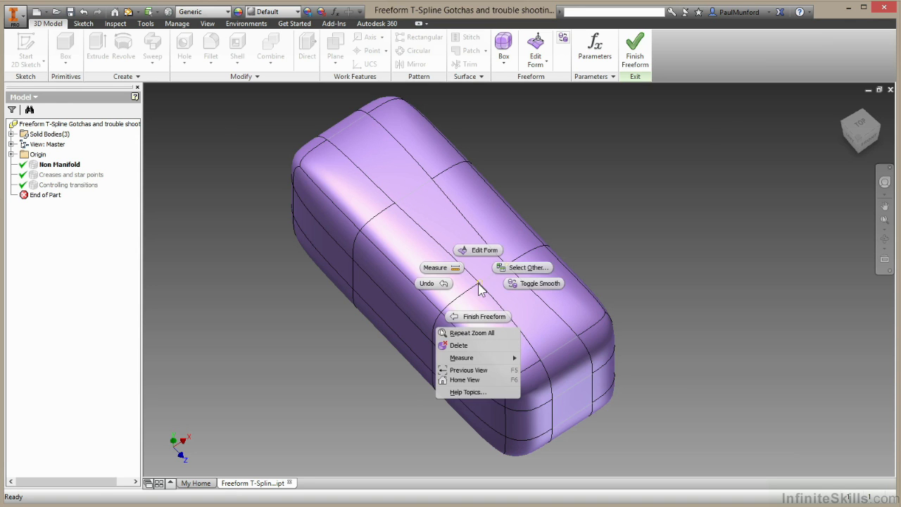
click(481, 251)
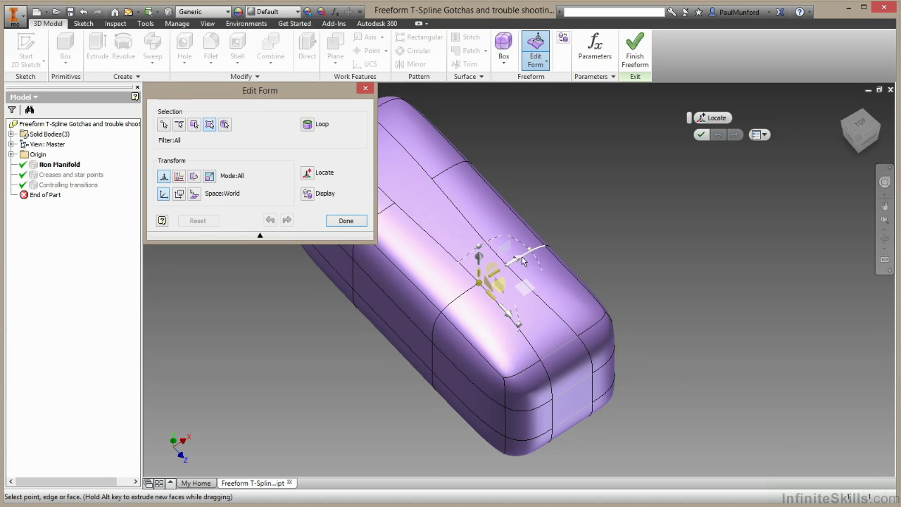
drag(520, 261, 556, 242)
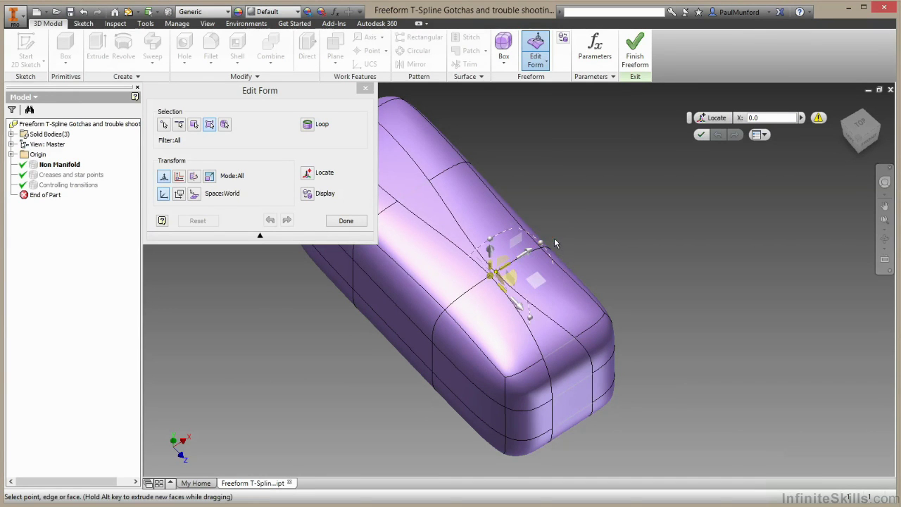
click(346, 221)
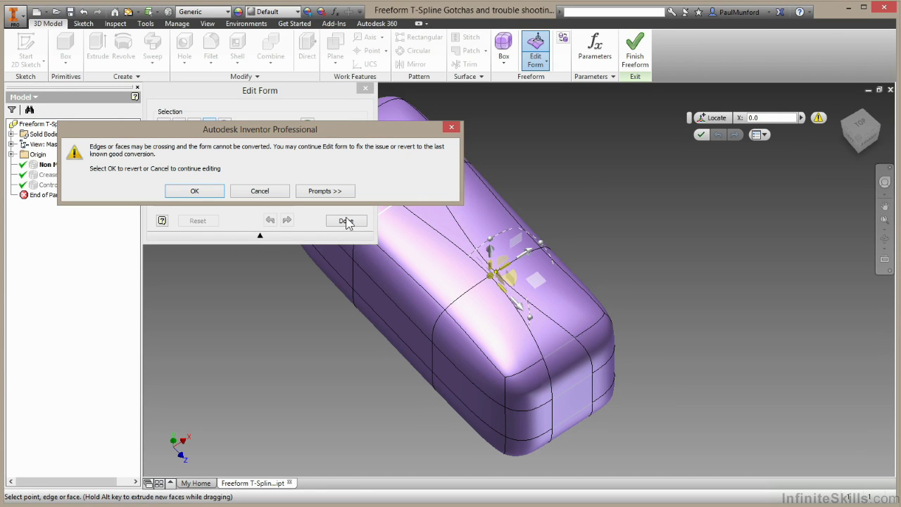
click(207, 192)
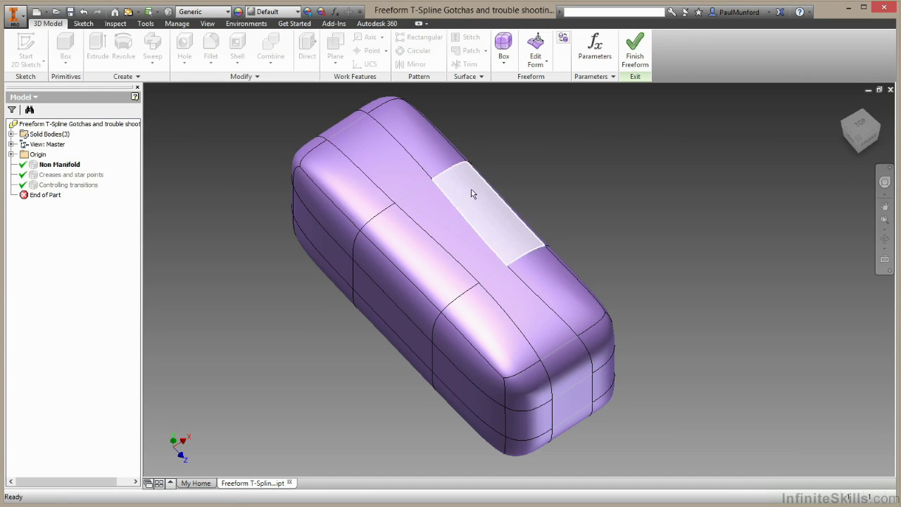
Restart Edit Form and drag an edge on the box top out of place.
right_click(481, 286)
click(481, 250)
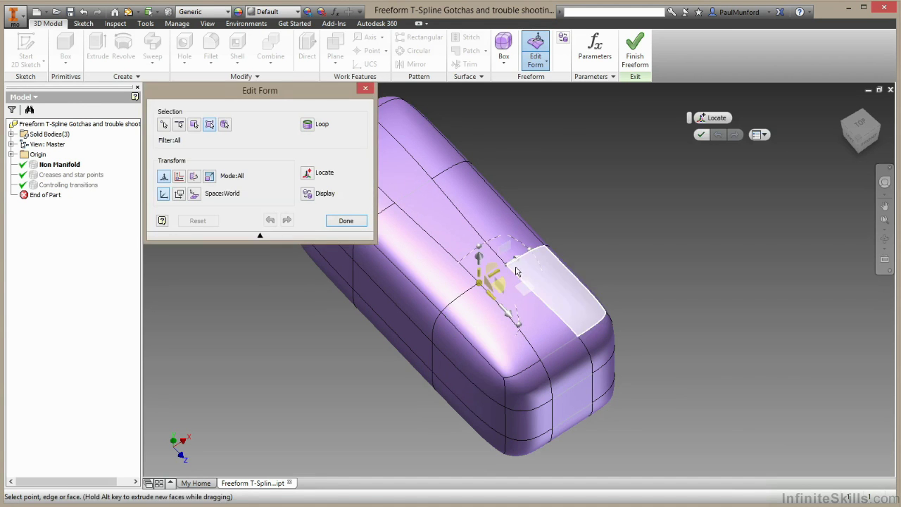
drag(525, 262, 557, 247)
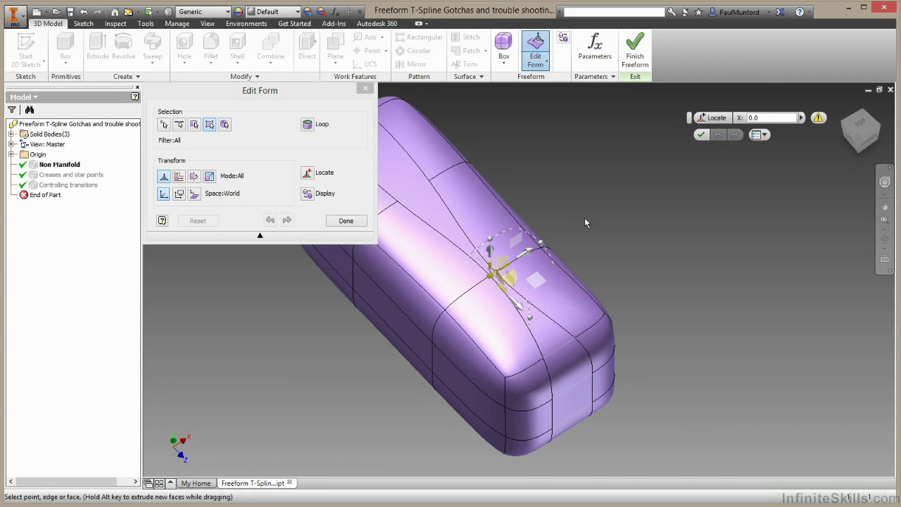
Review the bad-face entries in the Edit Freeform failed list, then close it.
click(820, 119)
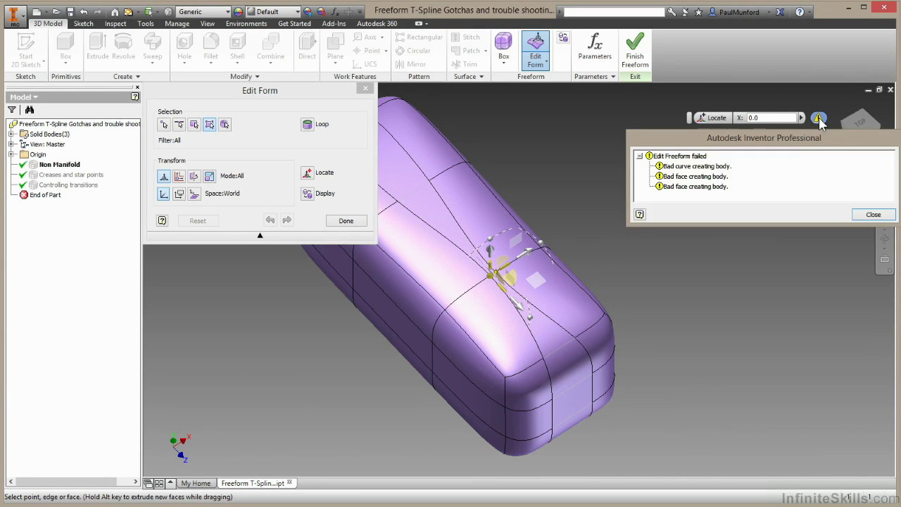
click(718, 177)
click(719, 187)
click(873, 214)
Switch to box display, move the edge to -11 mm, and finish Edit Form.
click(312, 197)
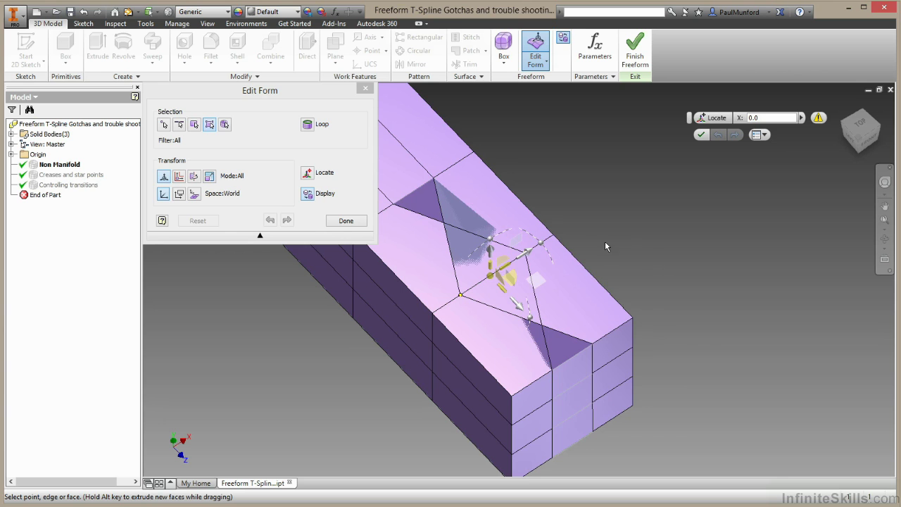
drag(531, 257, 492, 274)
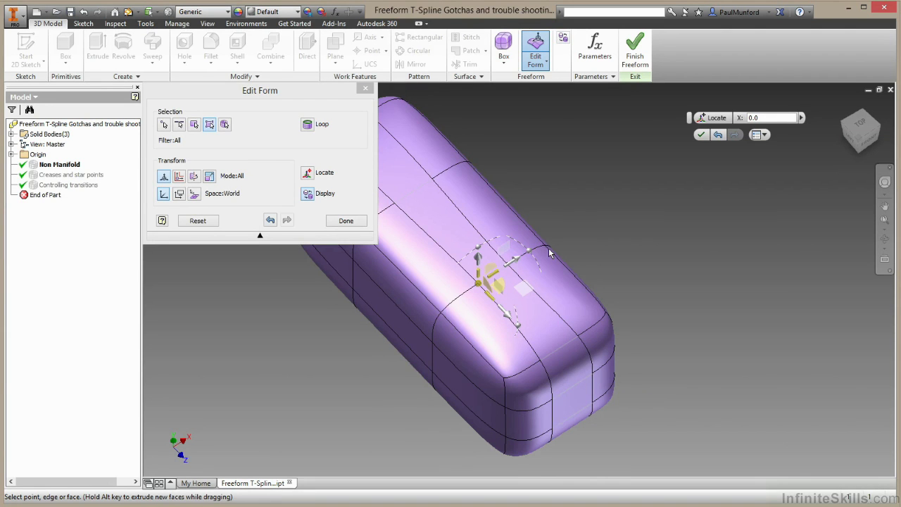
click(346, 220)
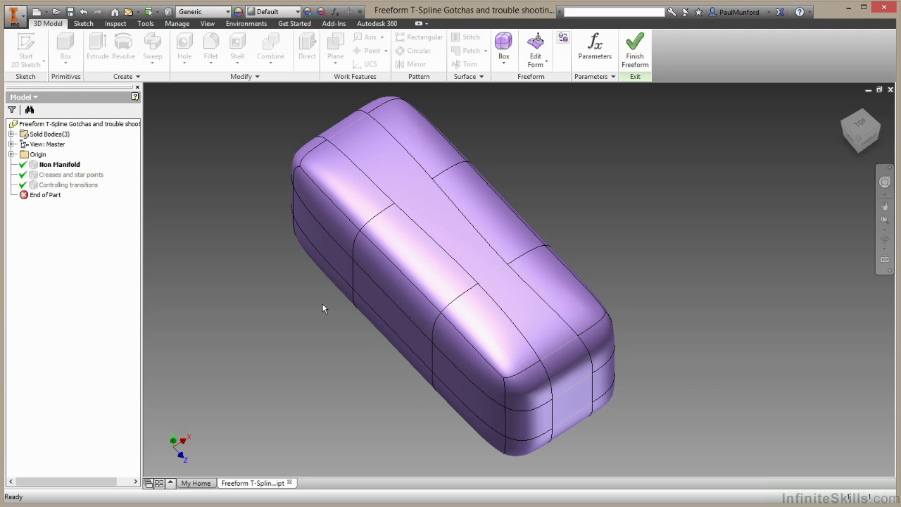
Finish the Non Manifold freeform and open the Creases and star points body for editing.
click(636, 53)
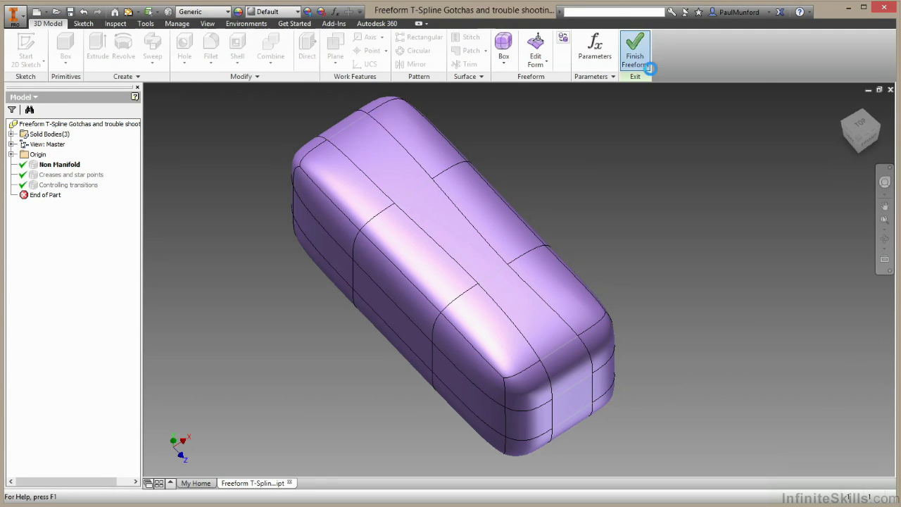
shift+middle_drag(631, 118, 218, 145)
double_click(71, 174)
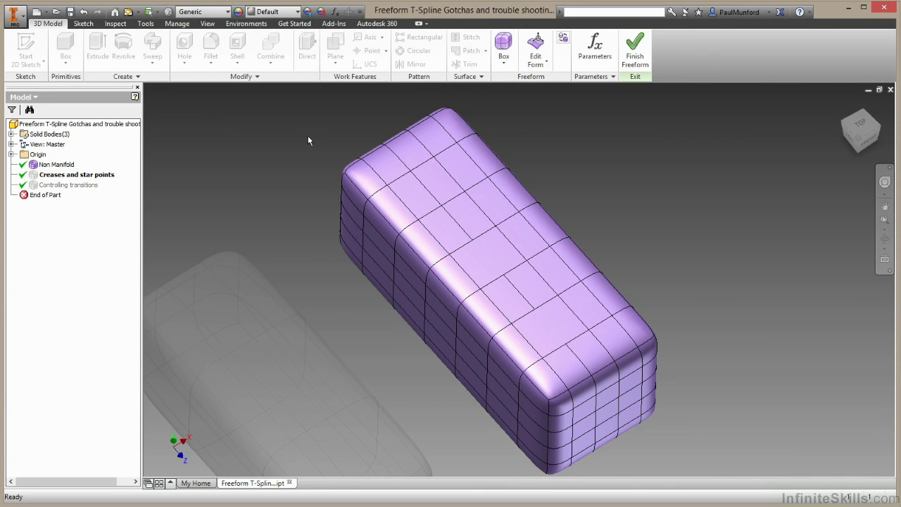
Apply Crease Edge to an edge on the top face of the box.
right_click(461, 183)
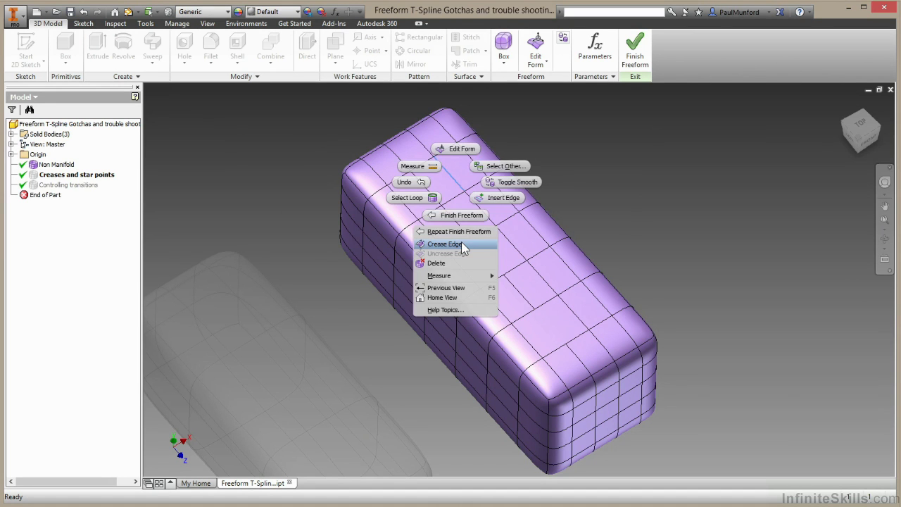
click(461, 243)
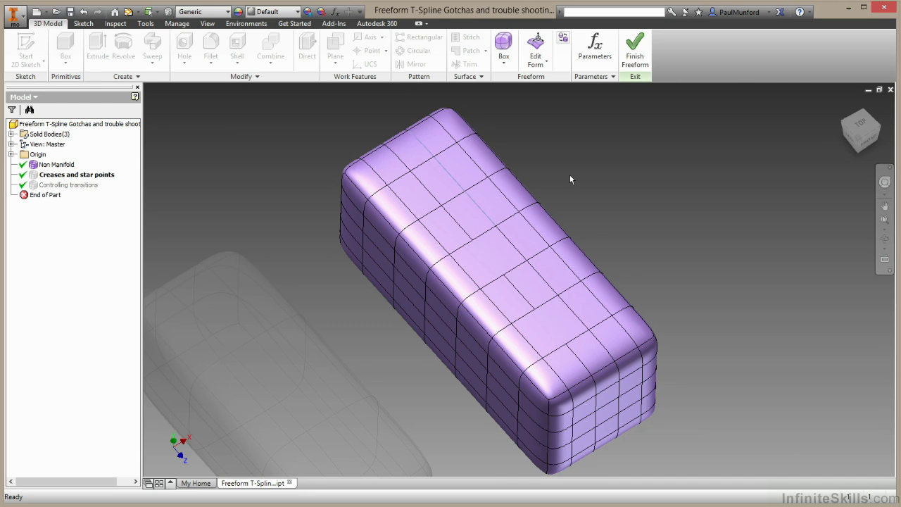
Drag the creased edge with Edit Form to raise a sharp ridge near the far end.
right_click(450, 176)
click(450, 150)
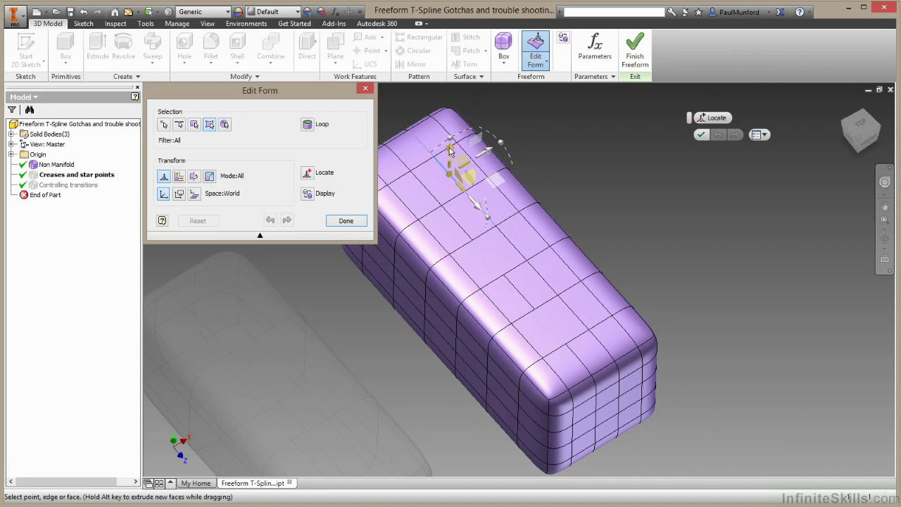
drag(451, 150, 455, 145)
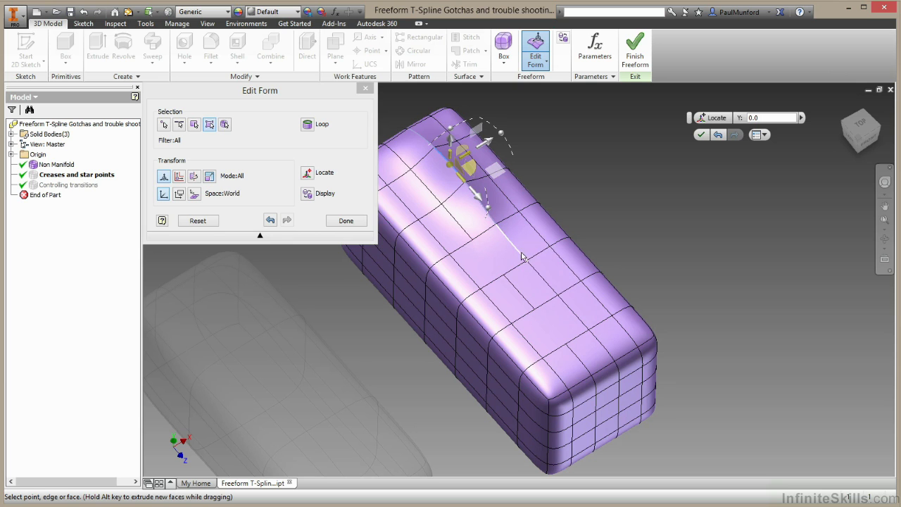
click(354, 222)
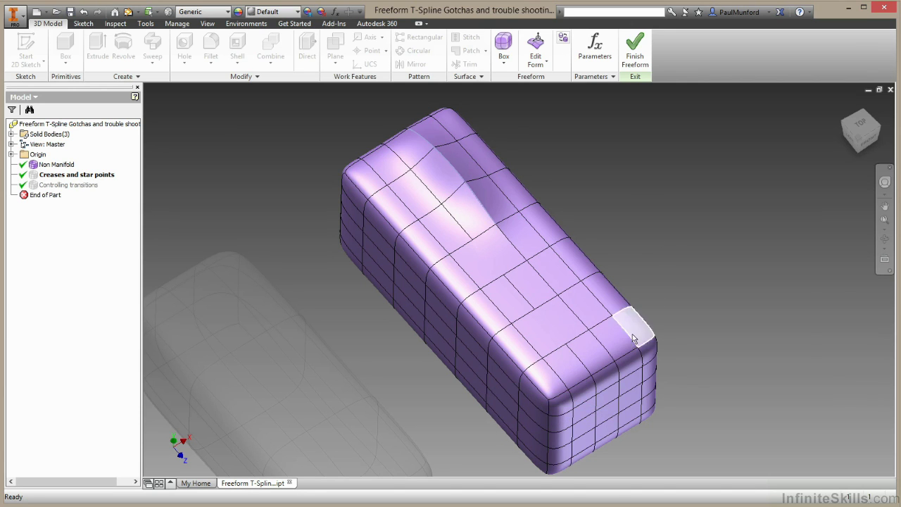
Apply Crease Edge to the edge at the near end of the box.
right_click(609, 367)
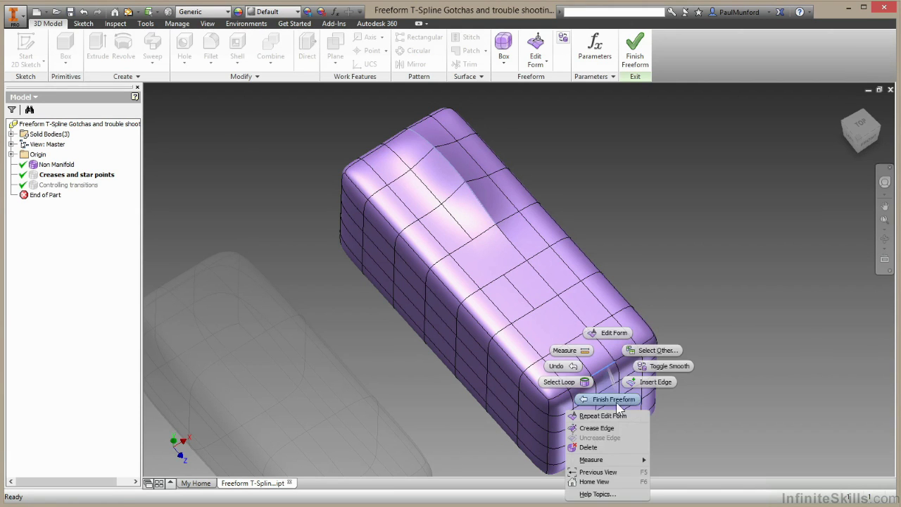
click(595, 428)
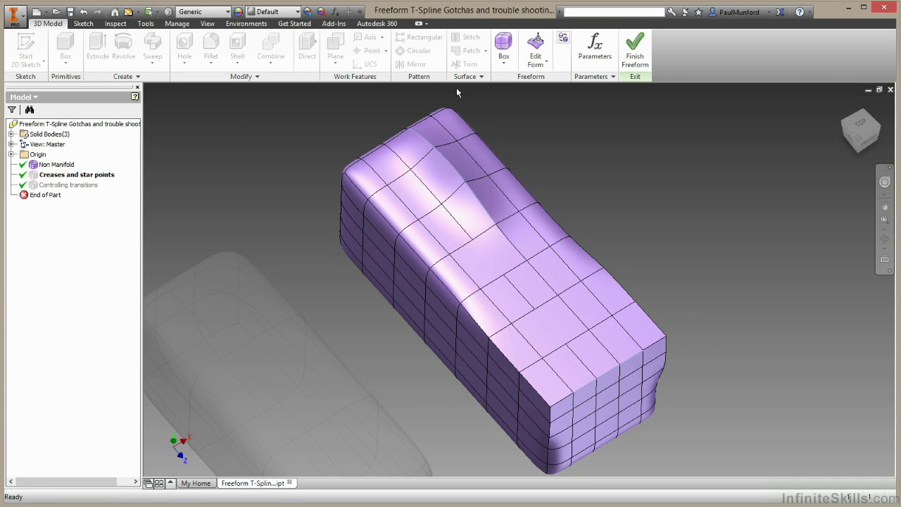
Undo the near-end crease, then pick a context-menu command on a top edge.
click(84, 12)
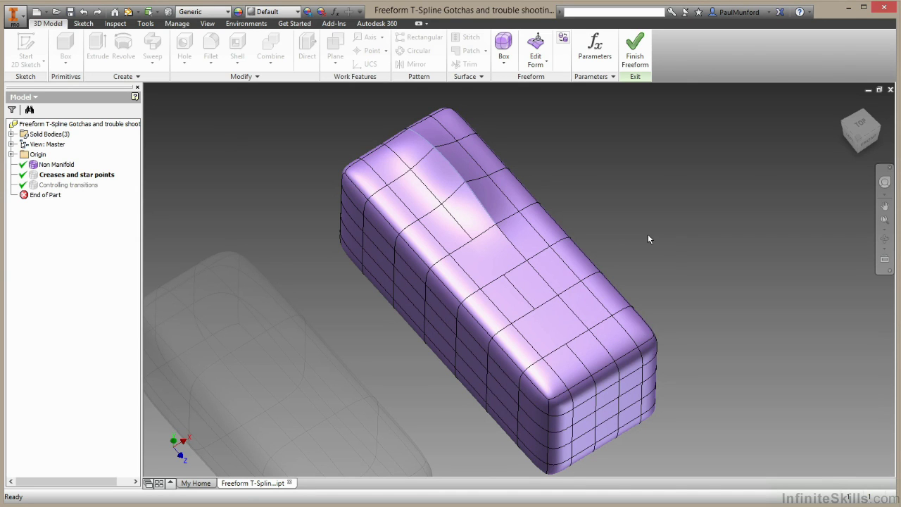
right_click(524, 304)
click(533, 359)
Drag a top edge up to 13 mm with Edit Form and review the failure errors.
right_click(524, 301)
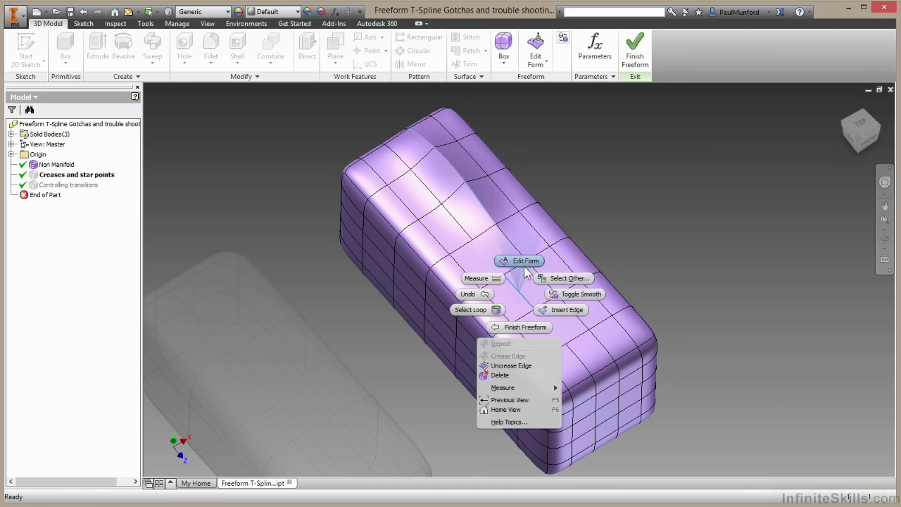
click(523, 262)
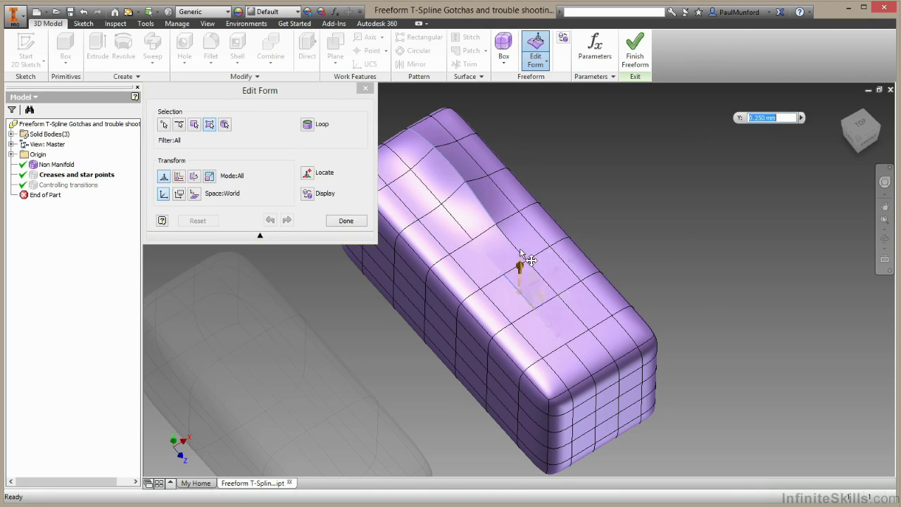
mouse_move(521, 253)
mouse_down()
mouse_move(523, 243)
mouse_move(523, 254)
mouse_move(531, 251)
mouse_up()
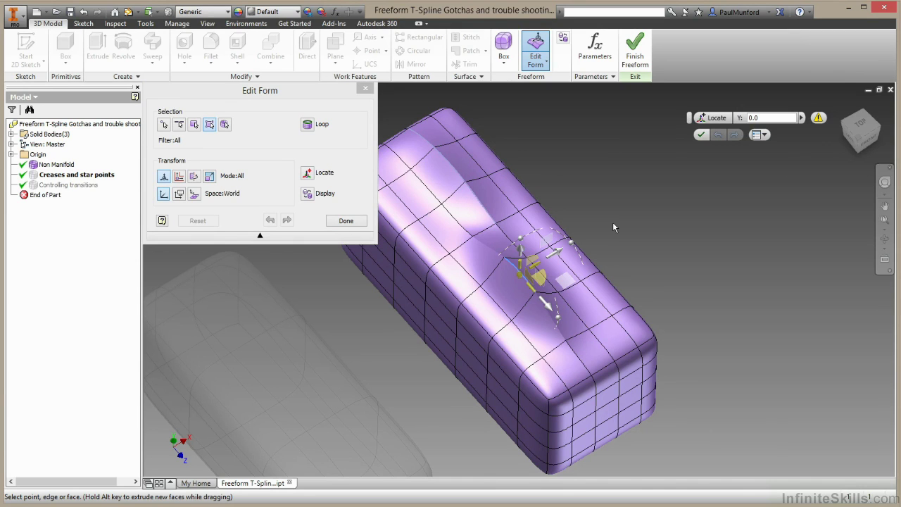
click(818, 119)
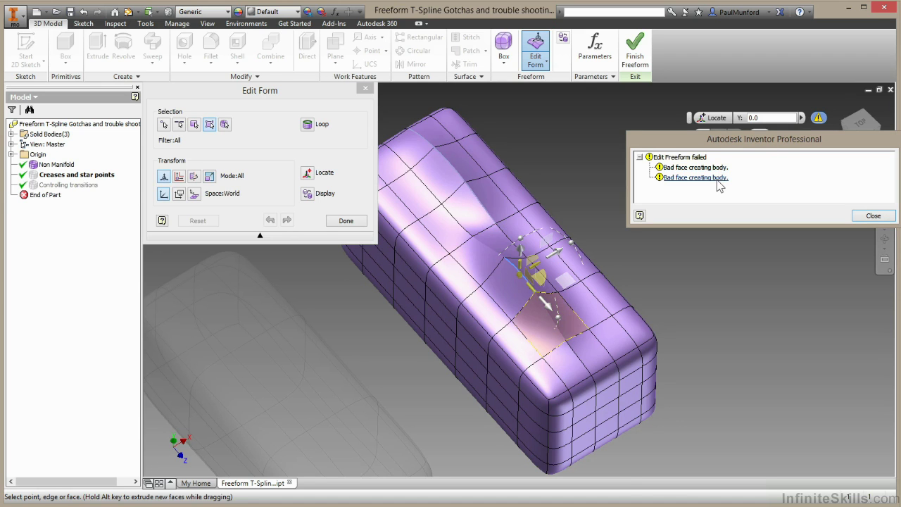
click(864, 219)
Revert the failed edge move and finish the freeform edit, returning to solids.
click(345, 221)
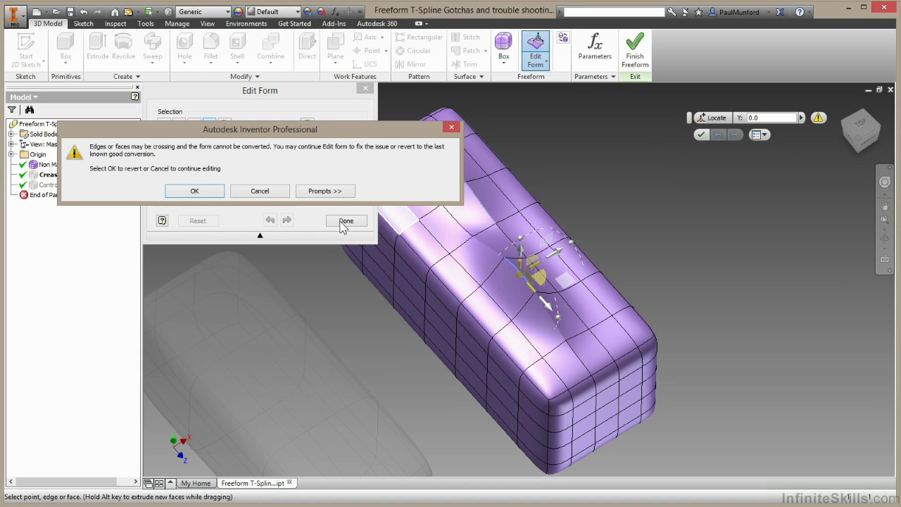
click(200, 192)
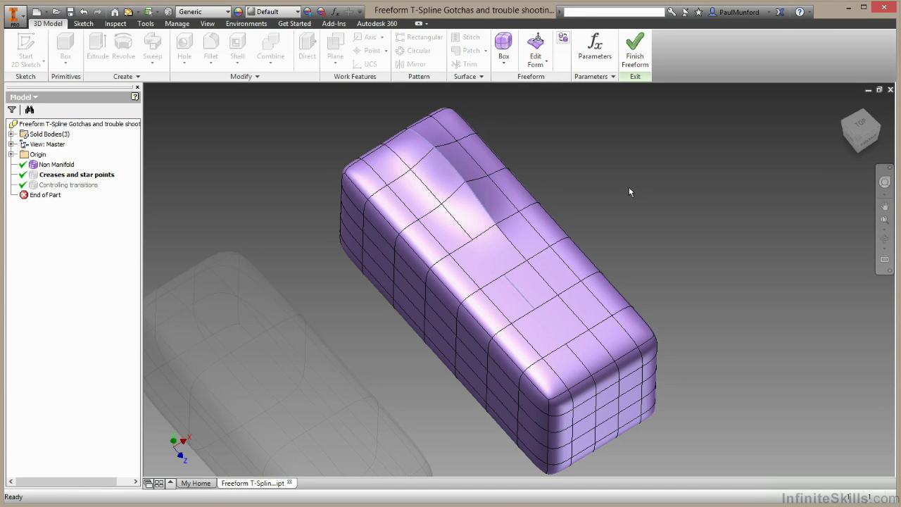
click(634, 49)
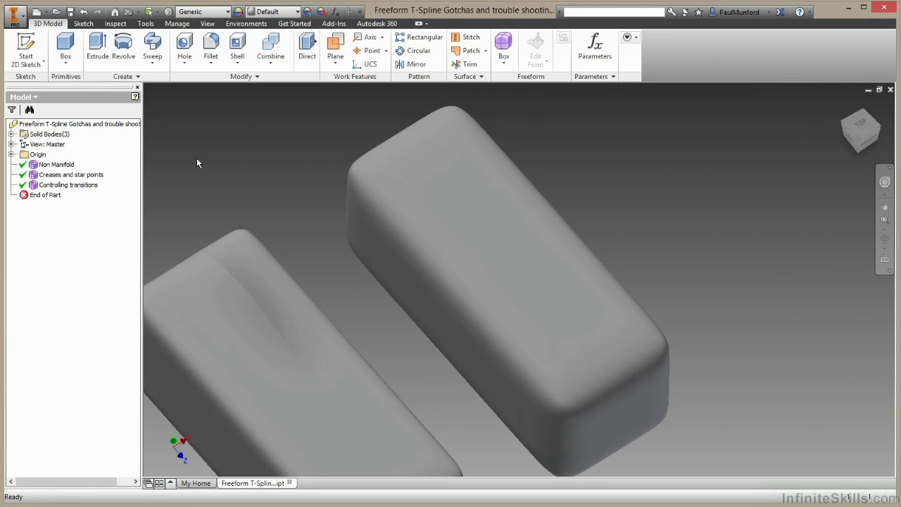
Open Controlling transitions and extrude a top face upward into a tall peak.
double_click(92, 185)
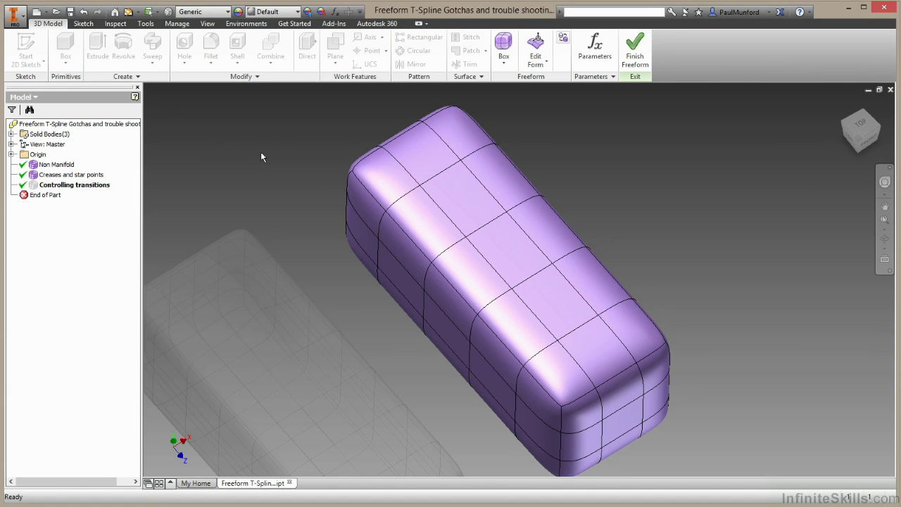
right_click(591, 183)
click(594, 152)
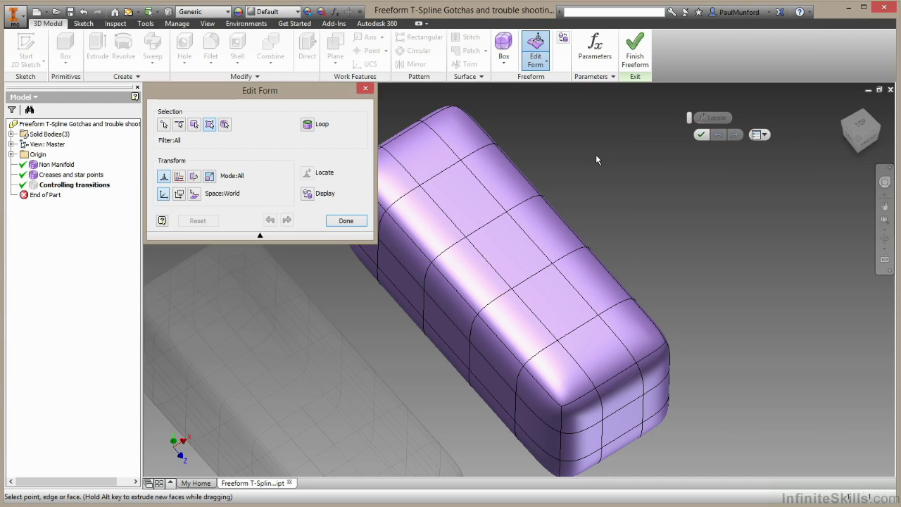
right_click(596, 155)
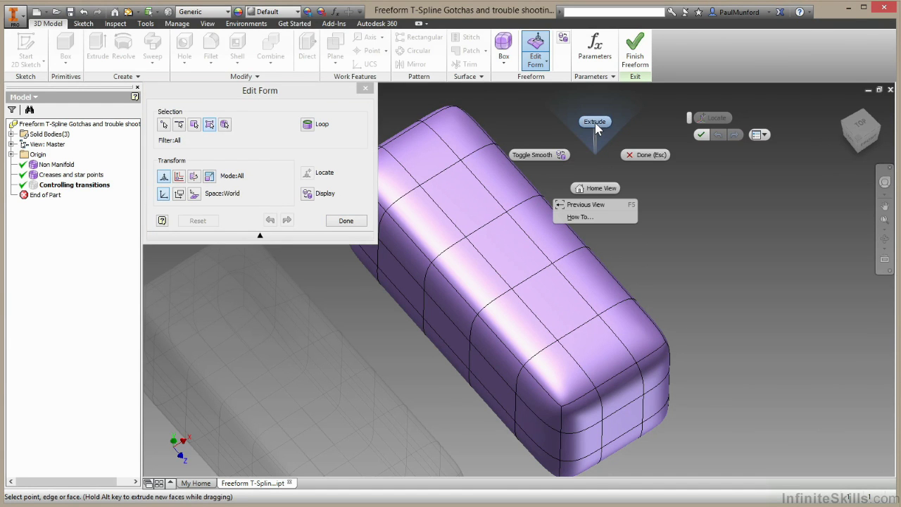
click(594, 121)
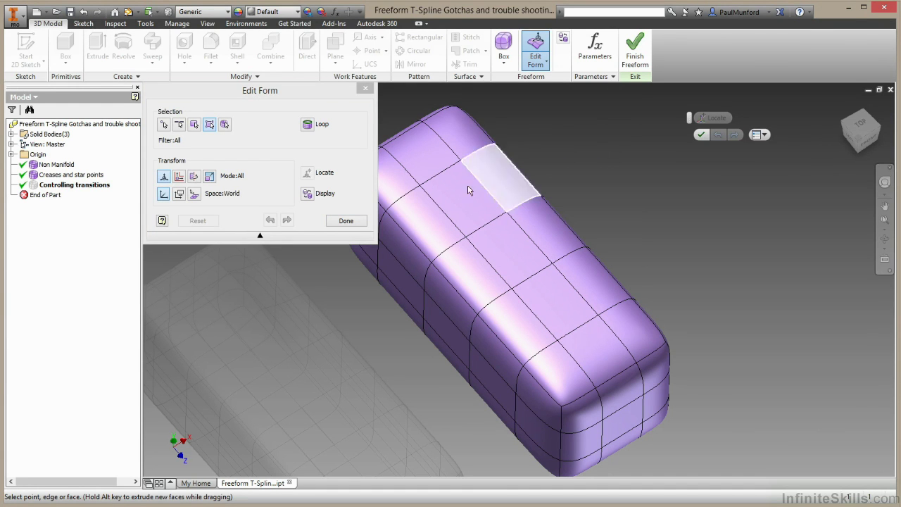
click(496, 251)
click(496, 252)
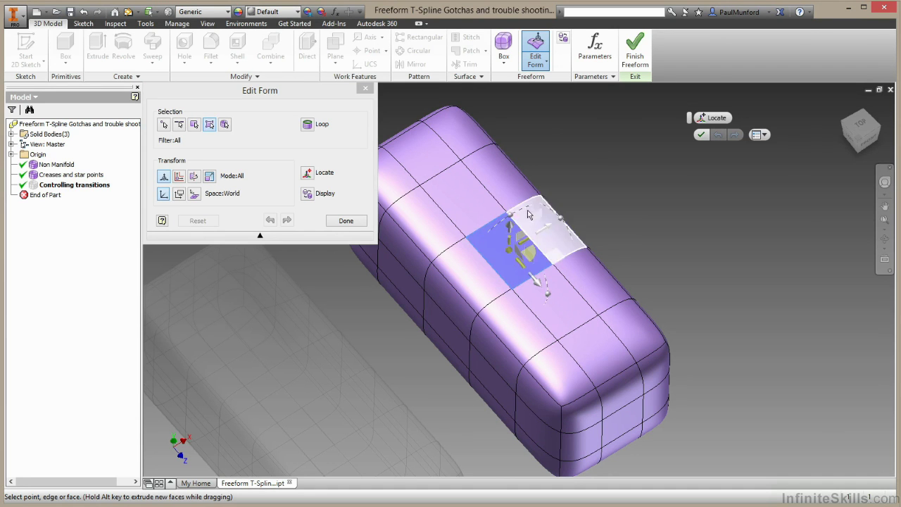
drag(511, 227, 517, 178)
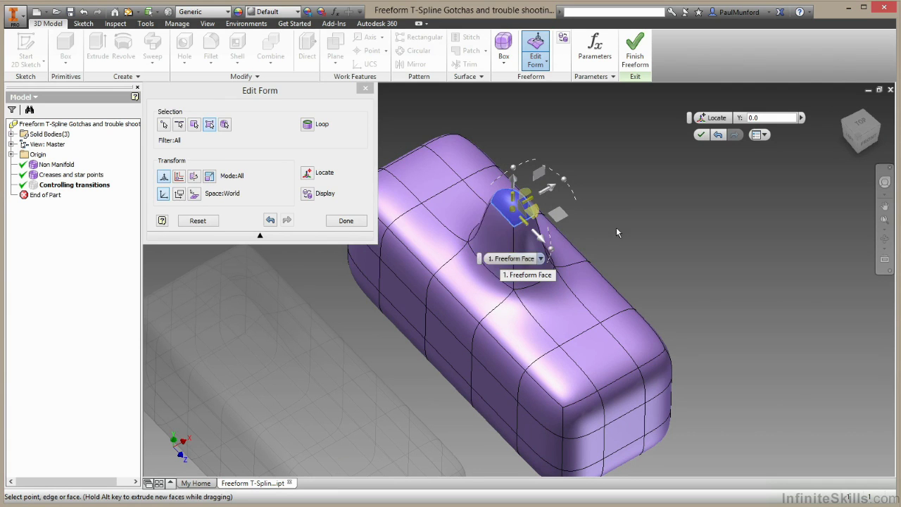
click(350, 222)
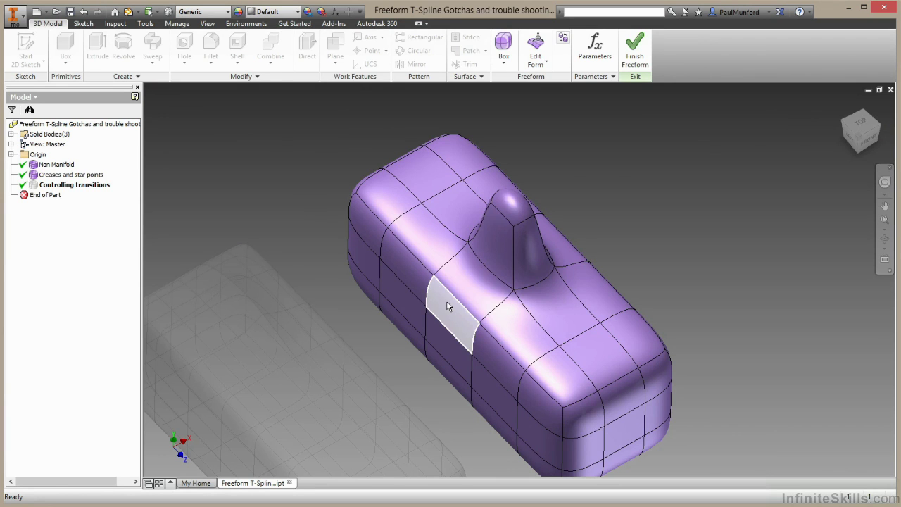
Toggle undo and redo on the extruded bump to compare, finishing undone with a flat top.
mouse_move(493, 251)
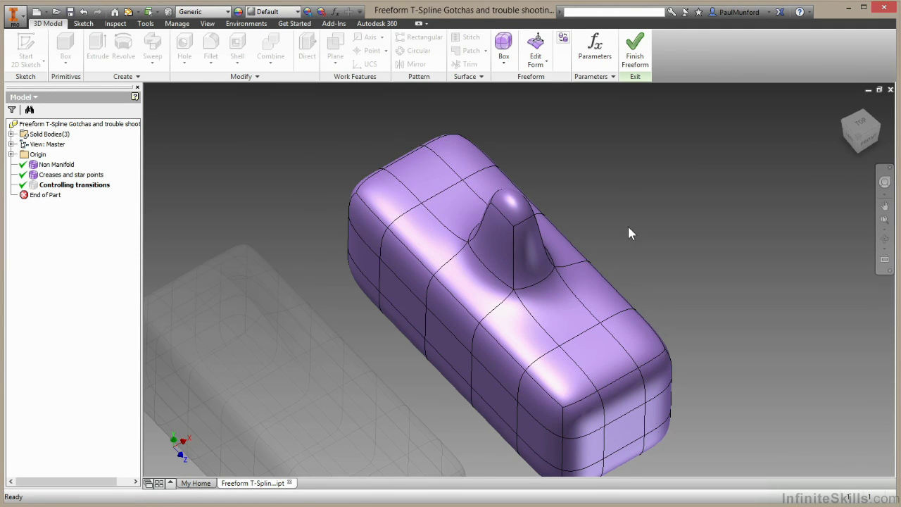
key(ctrl+z)
key(ctrl+y)
key(ctrl+z)
key(ctrl+y)
key(ctrl+z)
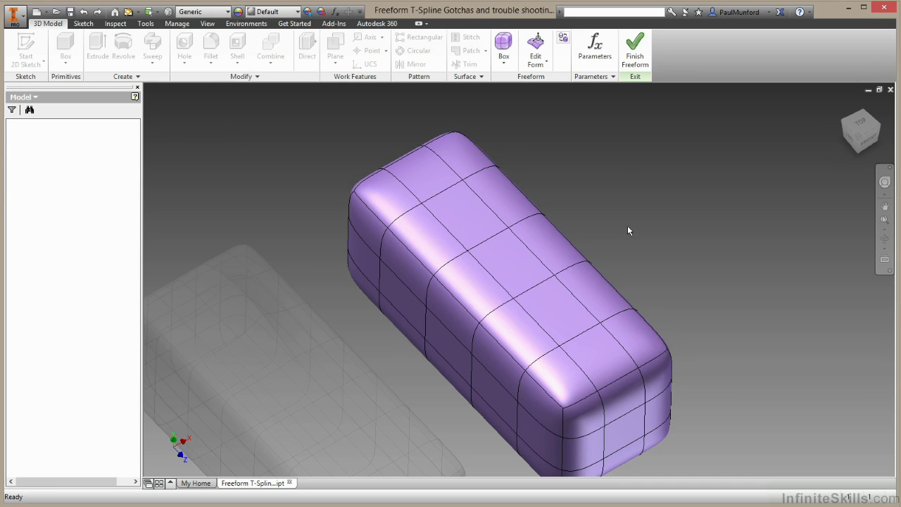
key(ctrl+y)
key(ctrl+z)
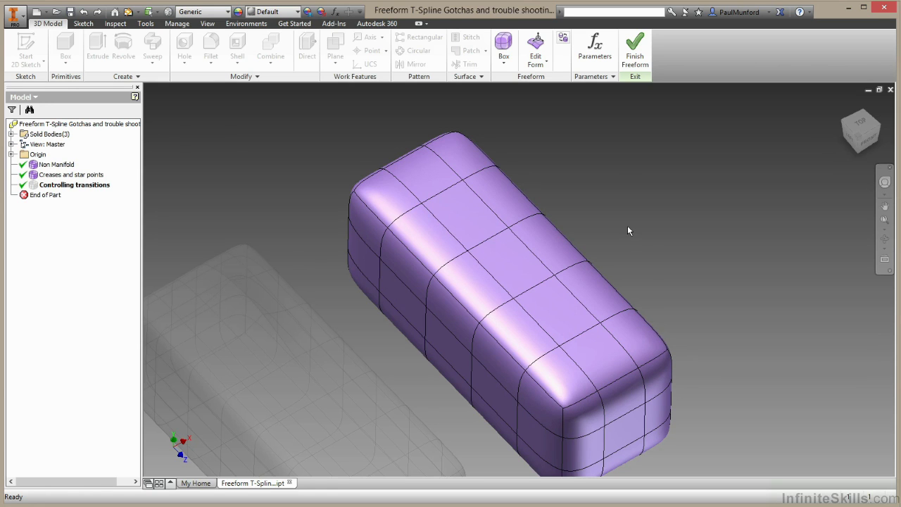
Extrude new faces from the middle face on the box top in Edit Form.
right_click(593, 196)
key(Escape)
right_click(593, 162)
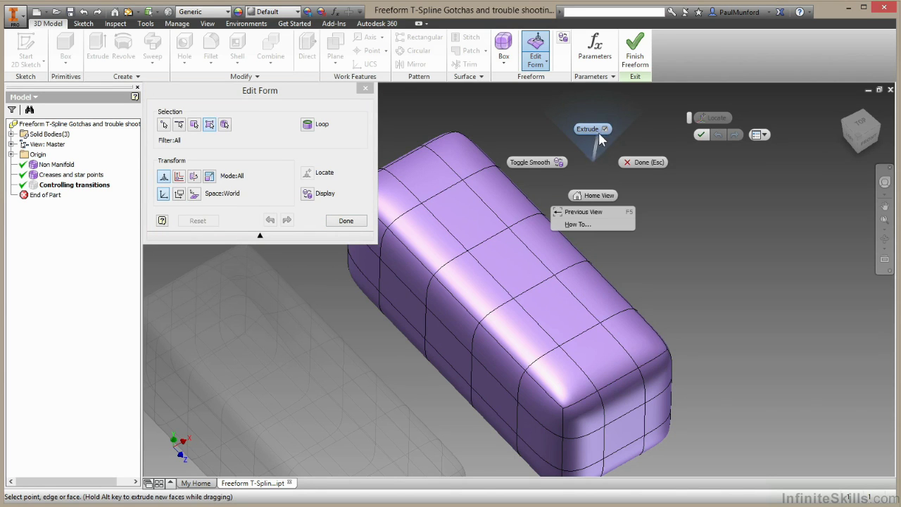
click(600, 156)
click(514, 260)
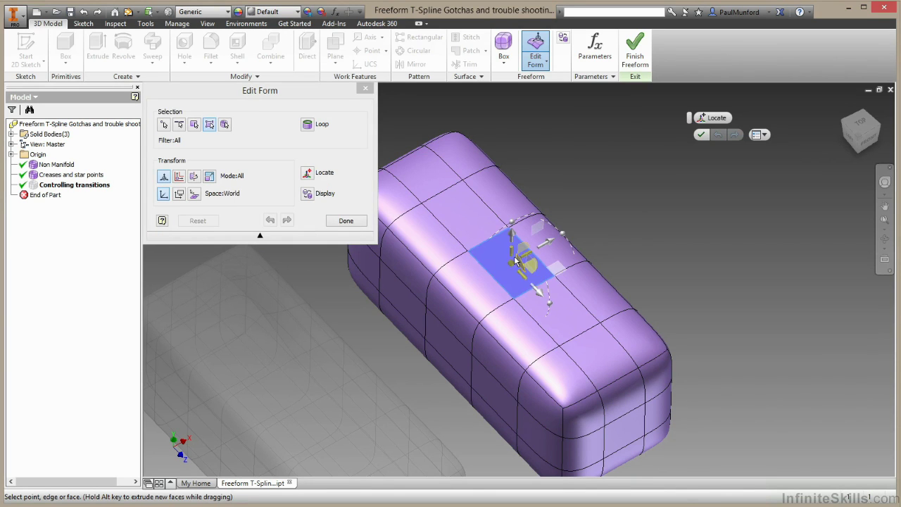
Scale the new face inward within its plane to form a small ringed patch.
click(210, 177)
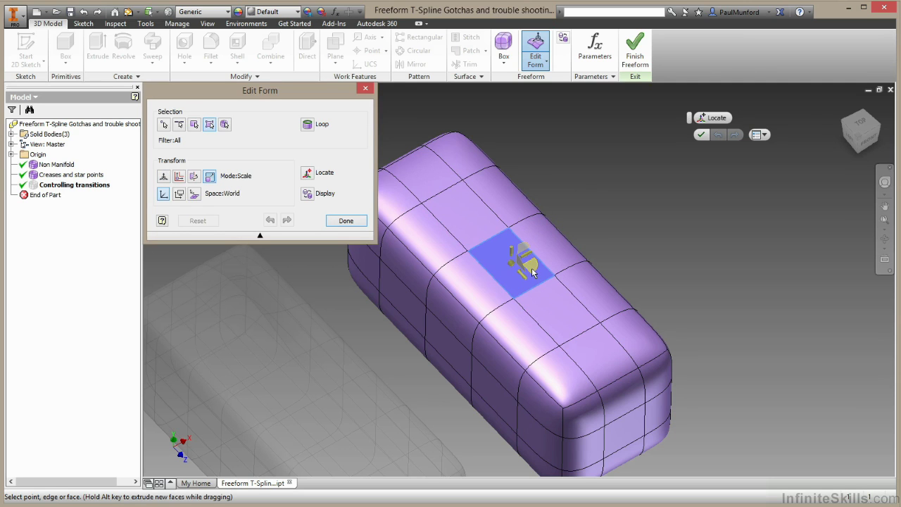
mouse_move(533, 273)
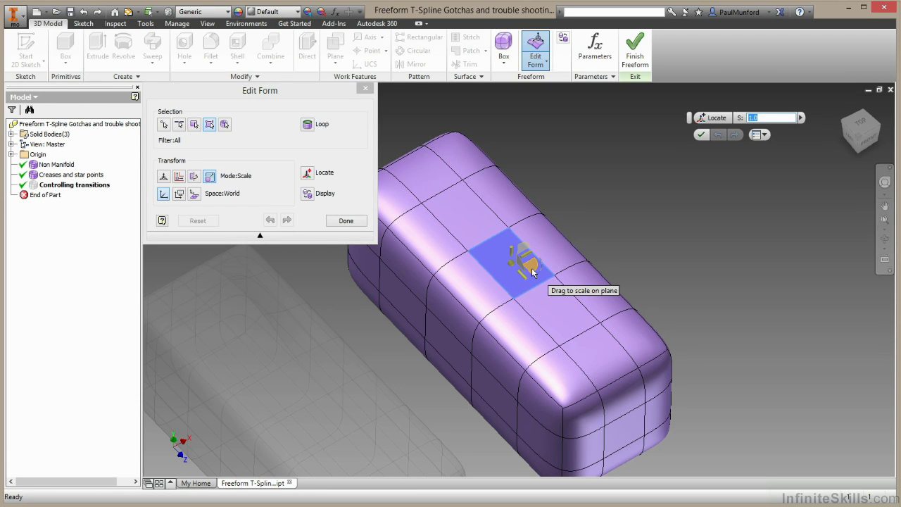
drag(533, 273, 529, 271)
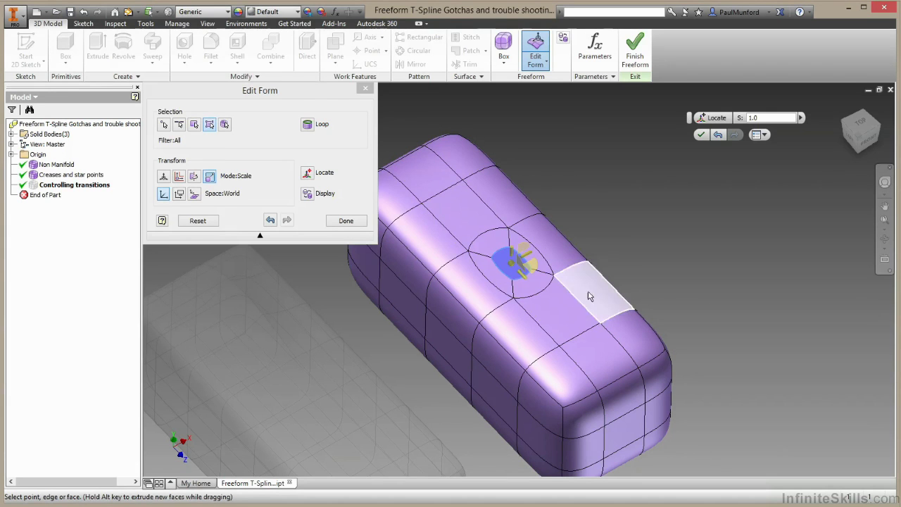
With transform set to All, pull the scaled face up into a narrow boss and finish editing.
click(164, 177)
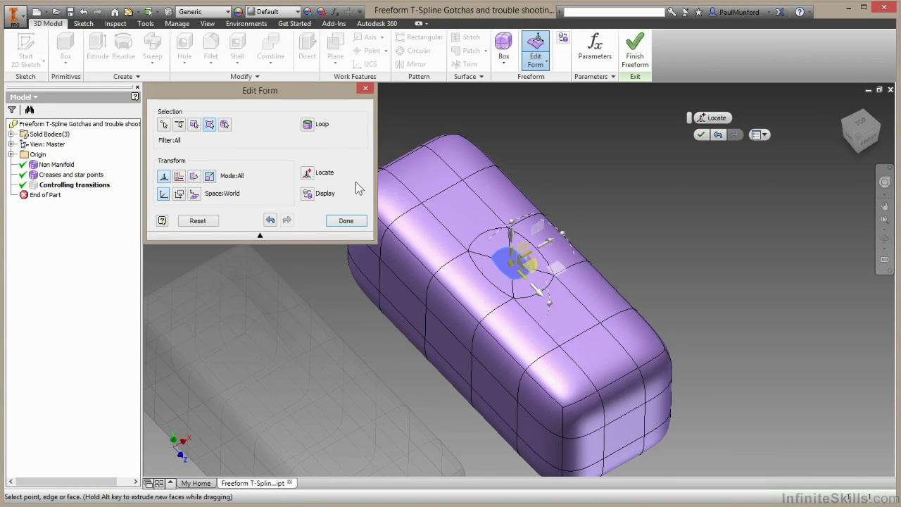
right_click(575, 175)
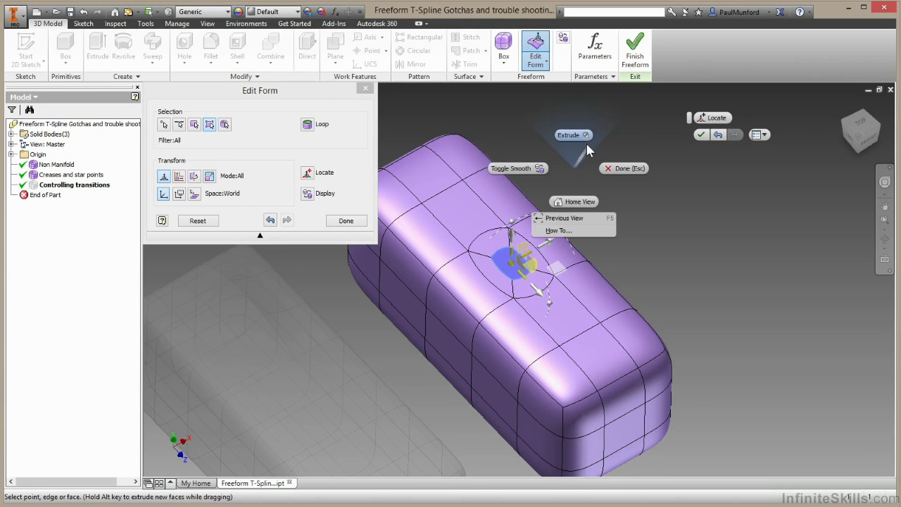
key(Escape)
drag(513, 238, 511, 166)
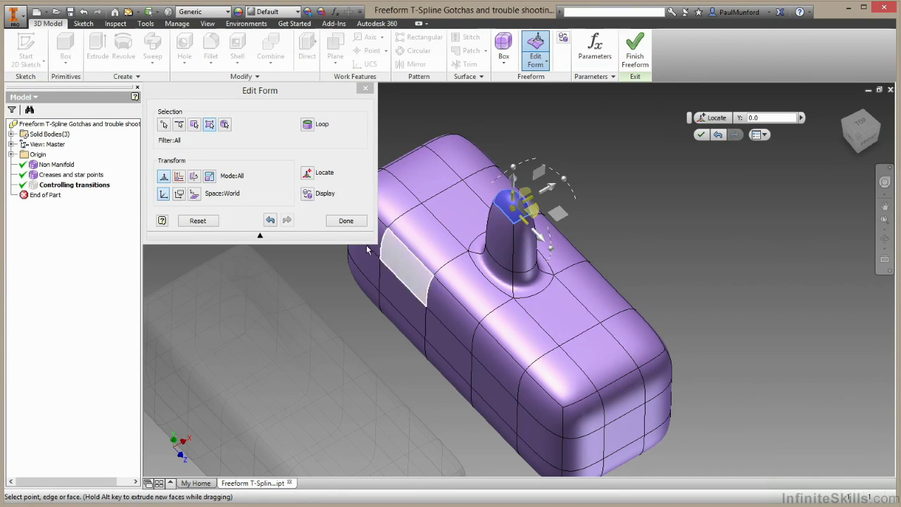
click(346, 222)
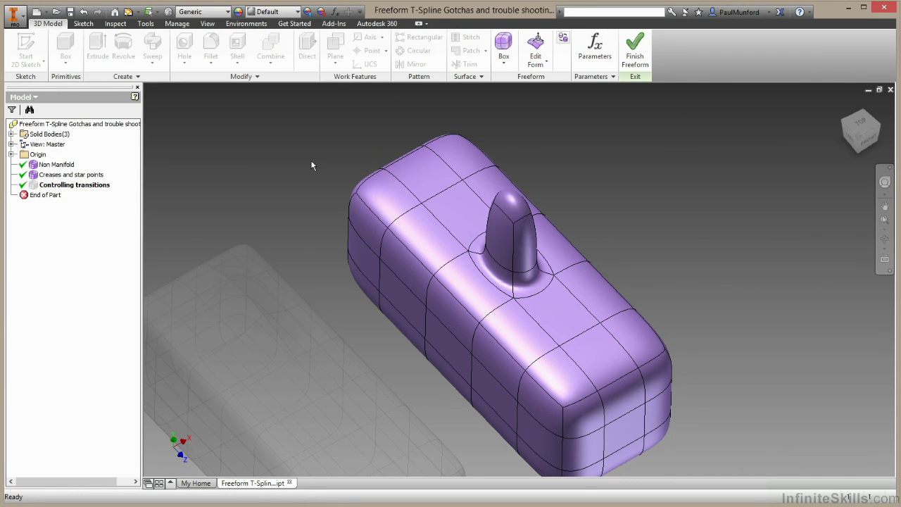
key(ctrl+z)
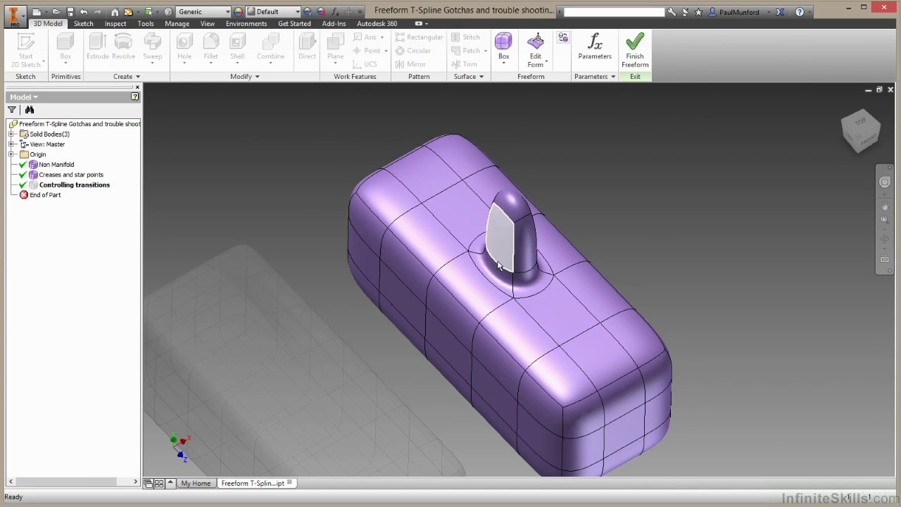
Reopen Edit Form, nudge the loop at the boss base sideways, and accept the change.
right_click(587, 206)
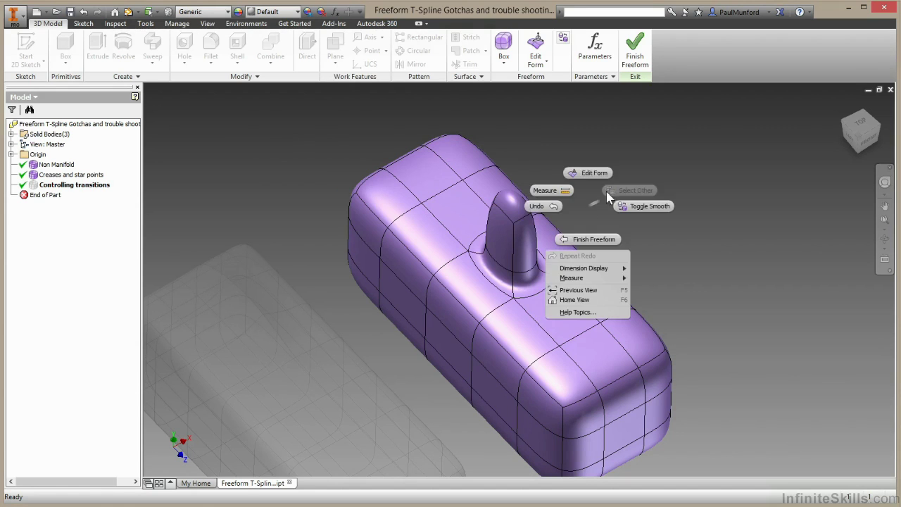
click(593, 174)
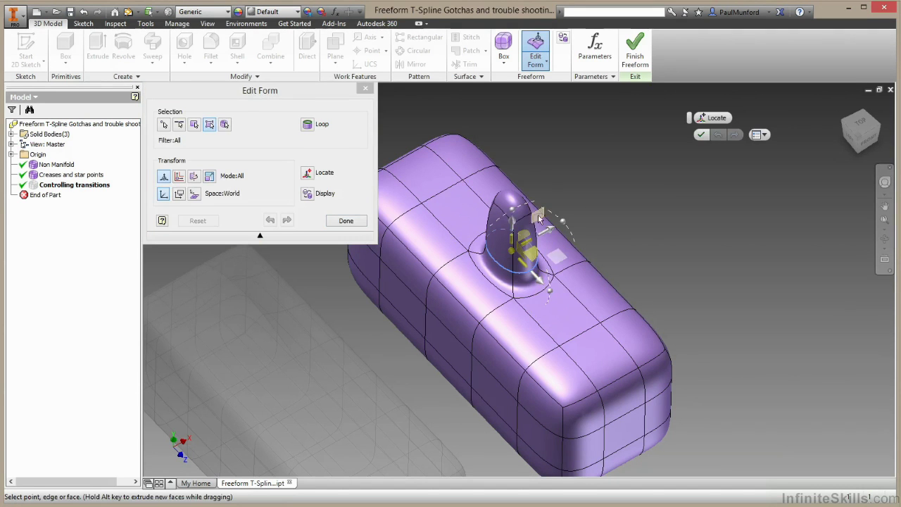
mouse_move(516, 222)
mouse_down()
mouse_move(521, 212)
mouse_move(526, 224)
mouse_up()
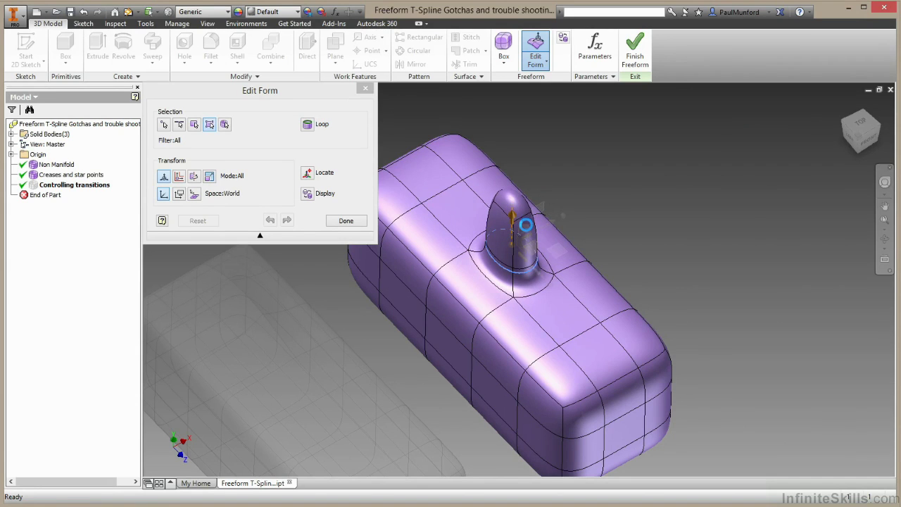
click(354, 224)
Reopen Edit Form and reshape the boss's top face into a widened flat top, scaled about 1.885×.
right_click(576, 144)
click(578, 115)
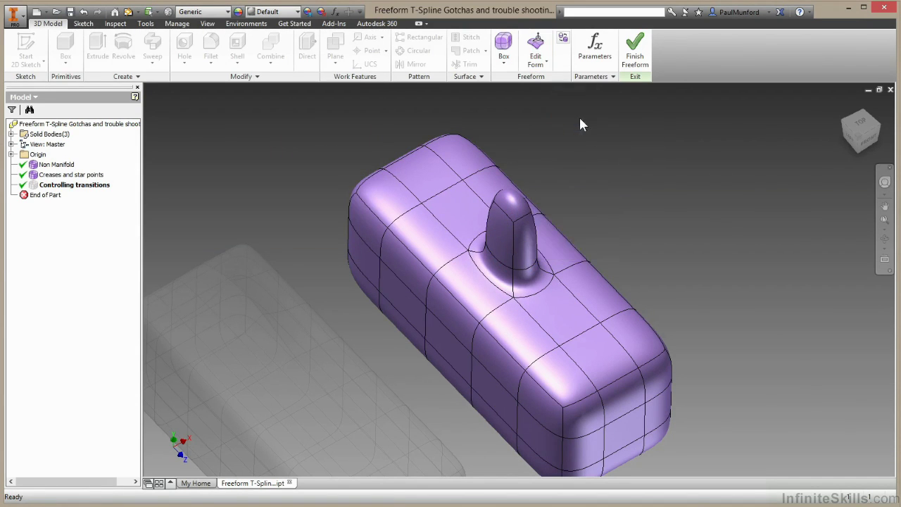
click(512, 202)
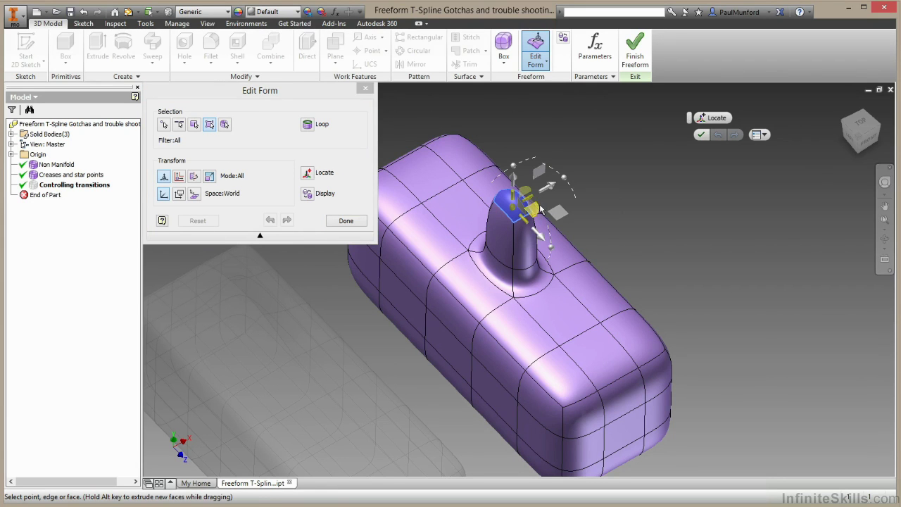
drag(539, 209, 616, 203)
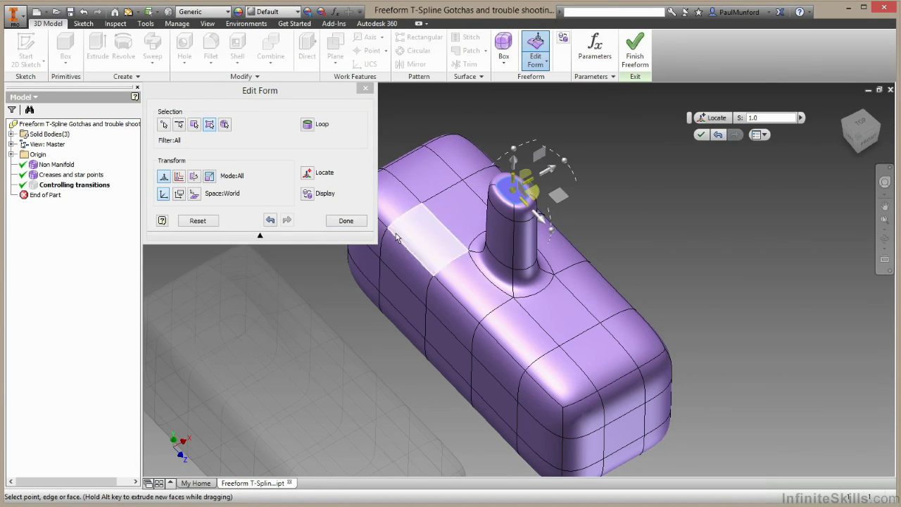
click(346, 221)
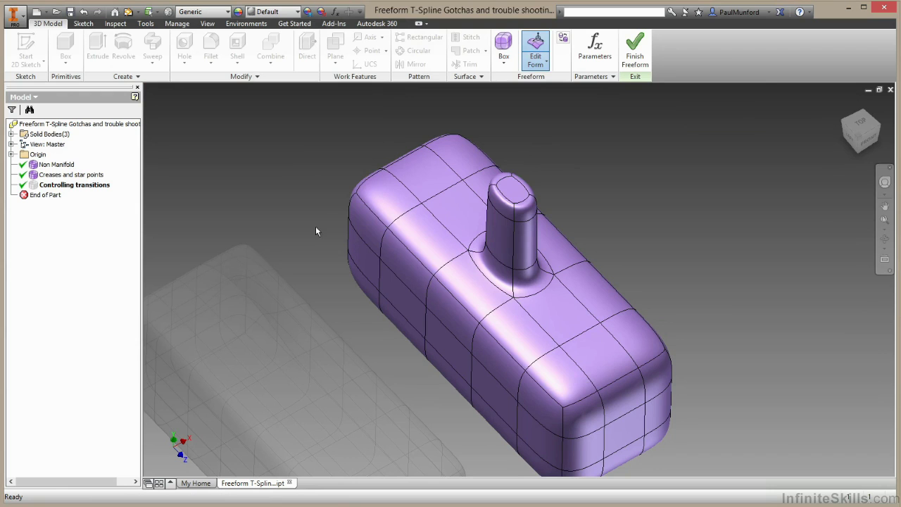